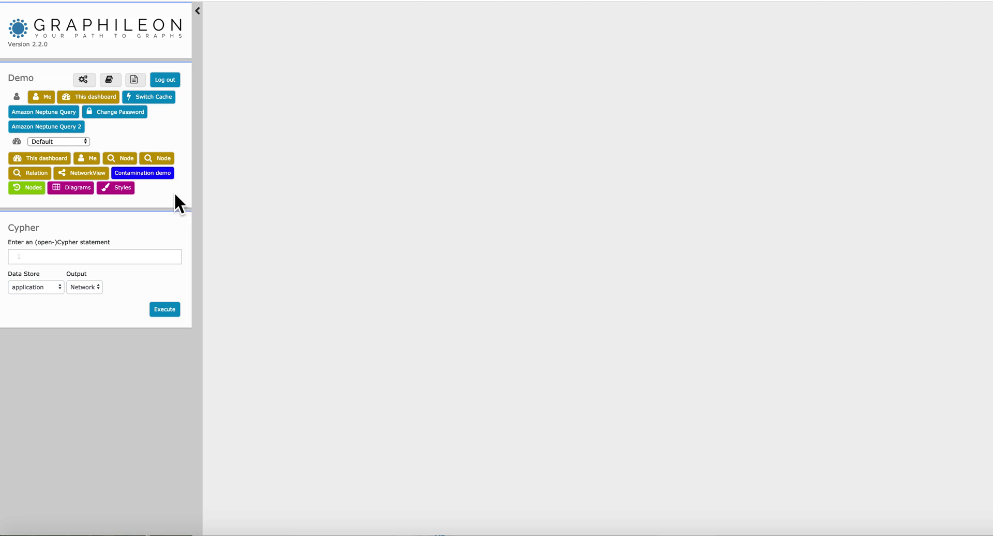
Launch the contamination demo, run the simulation until a CONTACT link appears, then stop it
click(154, 174)
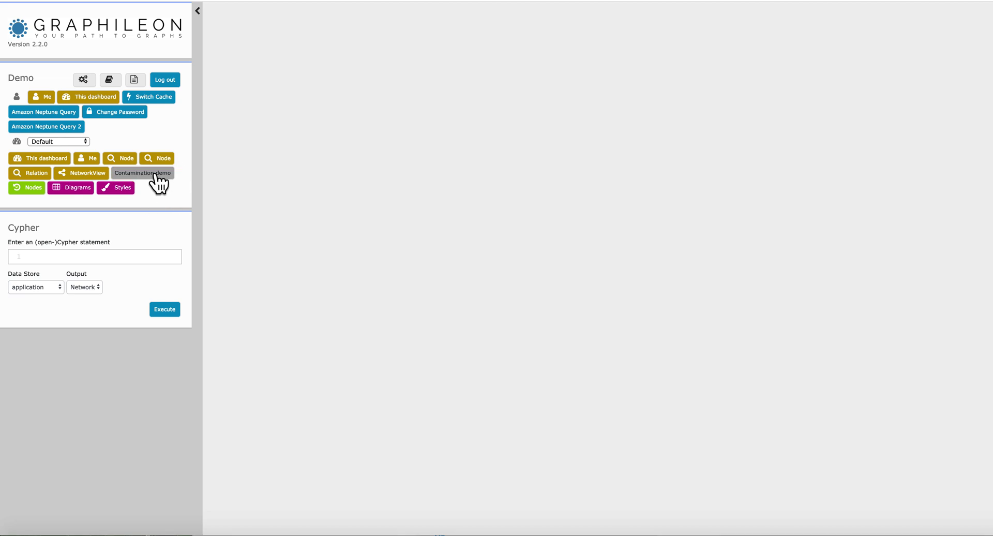
click(155, 175)
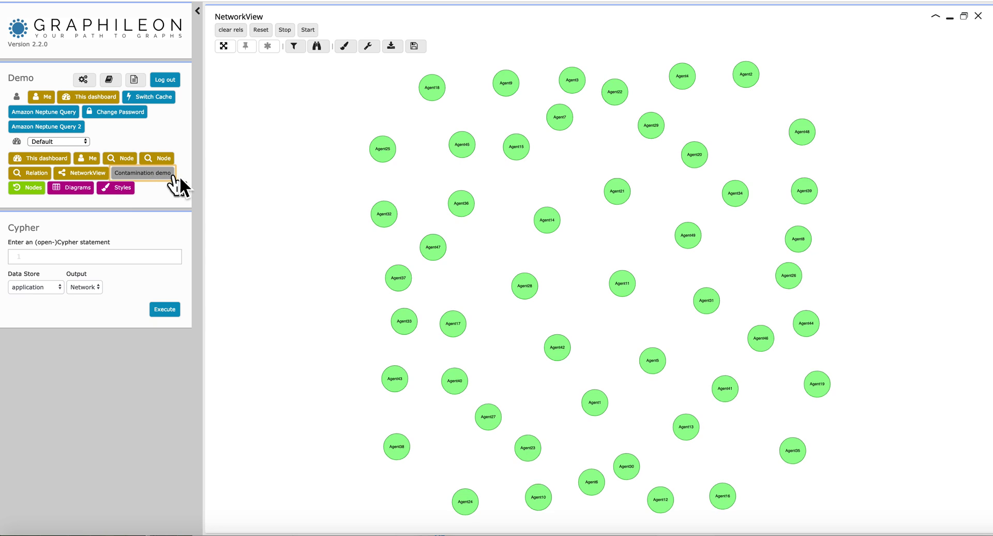
click(308, 31)
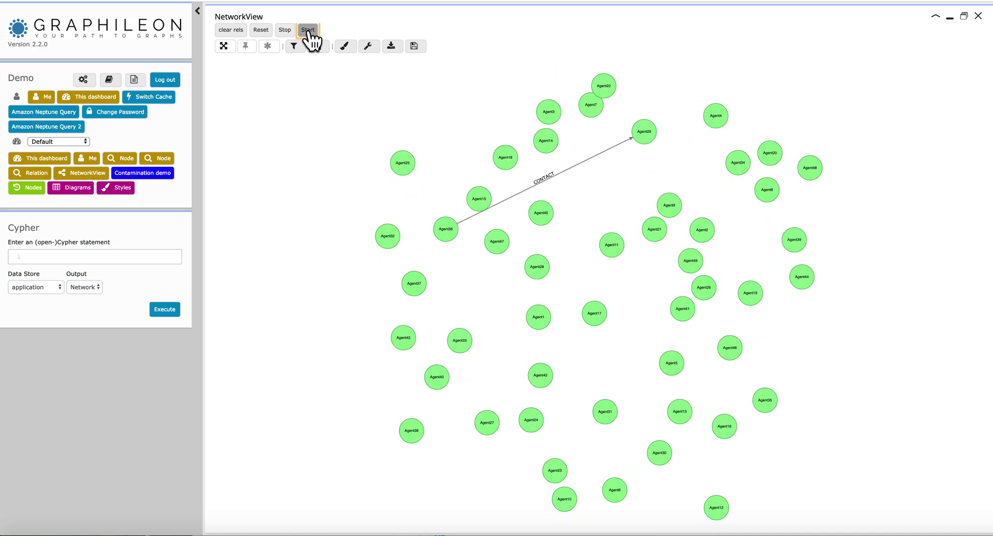
click(285, 31)
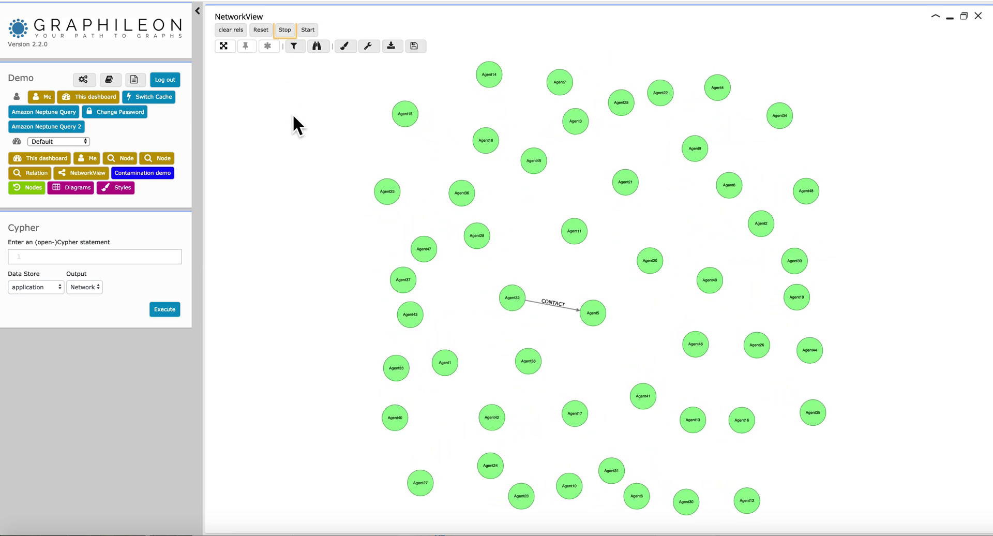
Infect Agent15, Agent14, Agent21, Agent9, Agent49, Agent37 and Agent43 so they turn pink
click(413, 119)
click(490, 76)
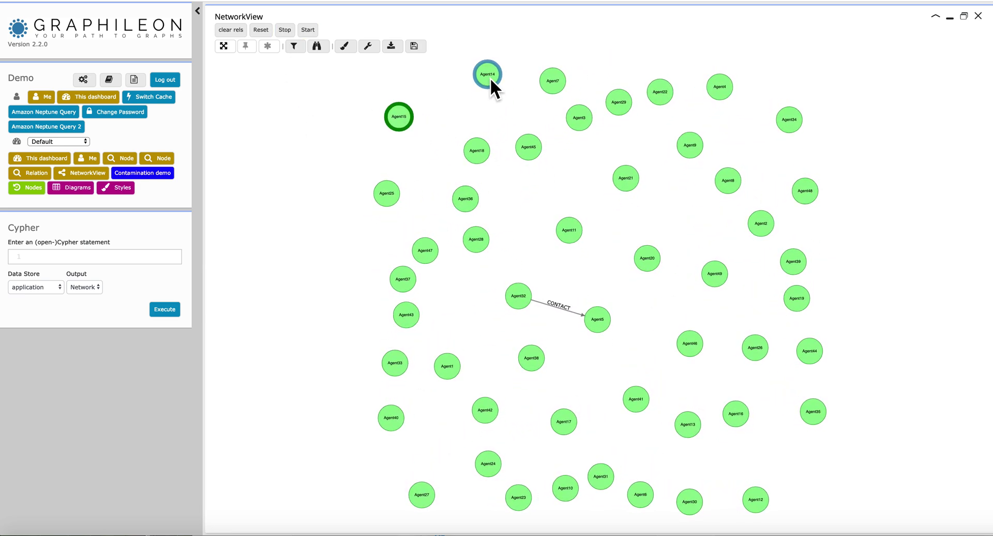
click(625, 178)
click(685, 156)
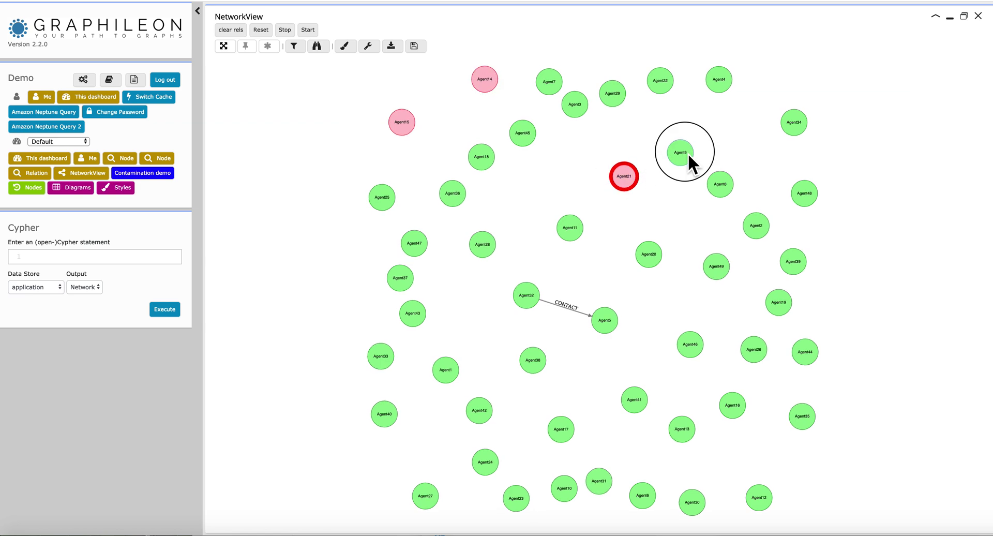
click(724, 263)
click(408, 287)
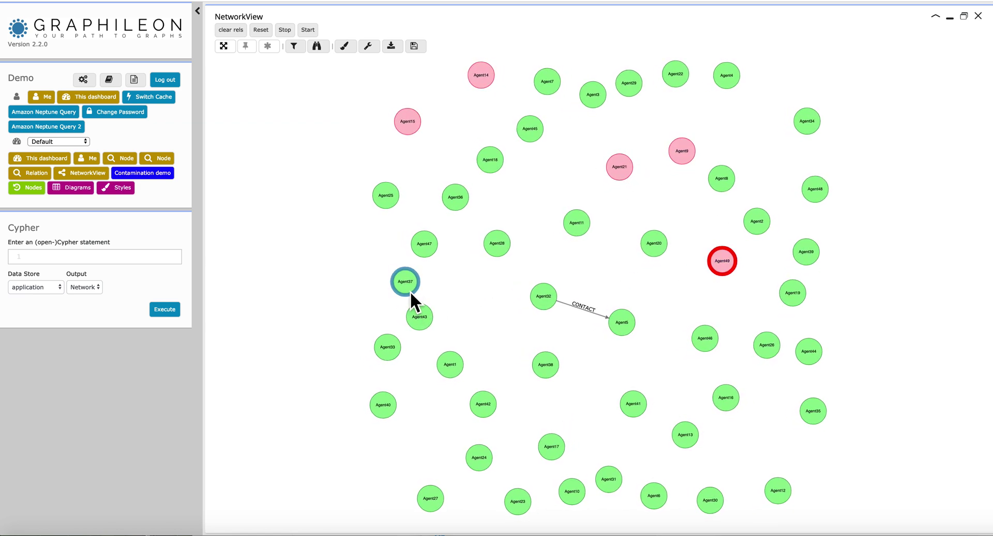
click(424, 318)
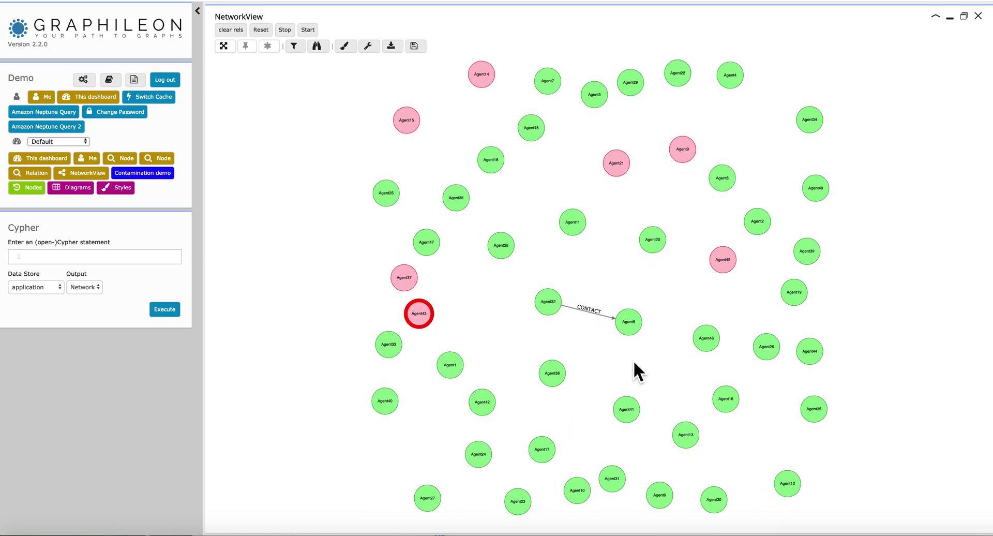
Vaccinate Agent11, Agent28, Agent20 and Agent2
click(580, 230)
right_click(579, 231)
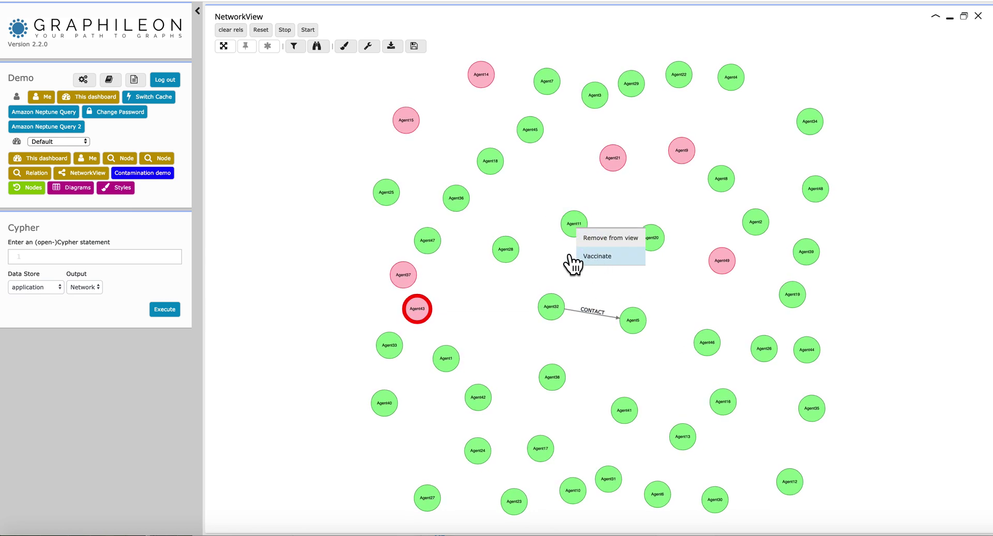
right_click(504, 253)
click(524, 280)
right_click(651, 240)
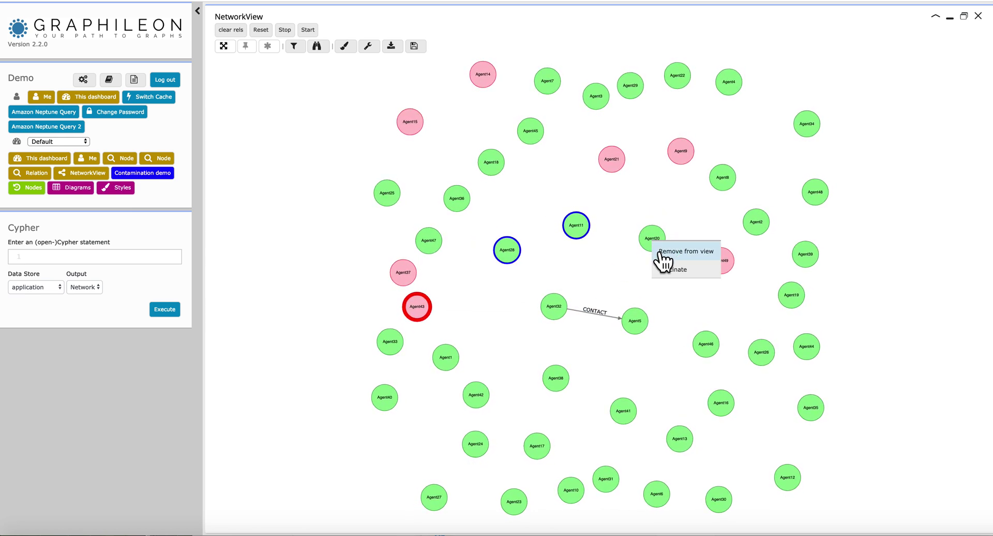
click(700, 268)
right_click(765, 224)
click(772, 248)
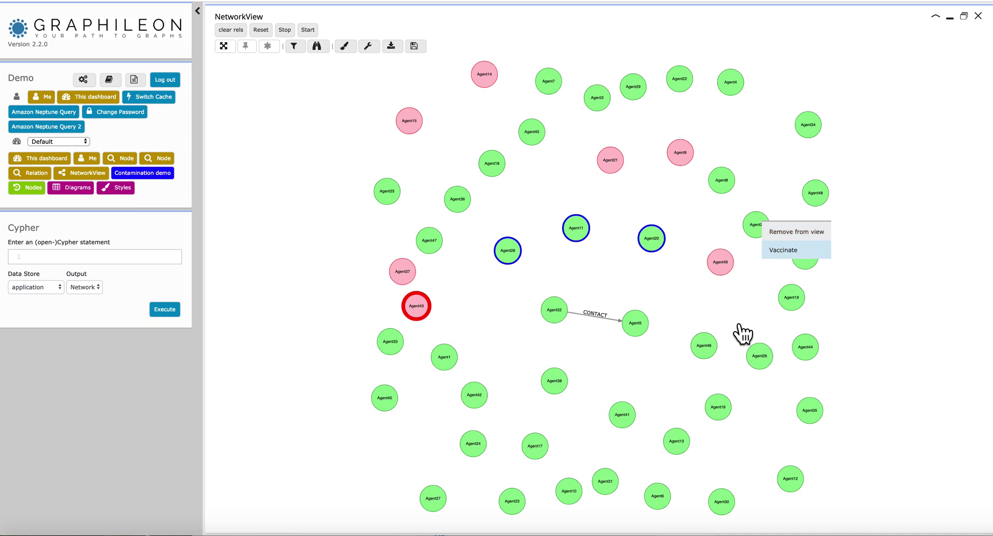
Vaccinate Agent46, Agent38 and Agent42, then restart the simulation
right_click(706, 349)
click(718, 378)
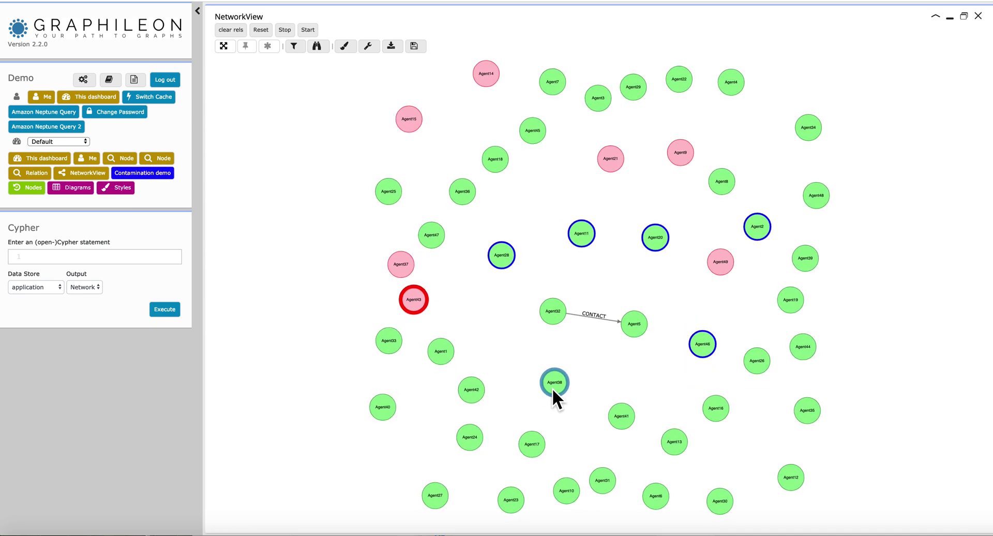
right_click(552, 388)
click(566, 413)
right_click(472, 389)
click(490, 420)
click(309, 31)
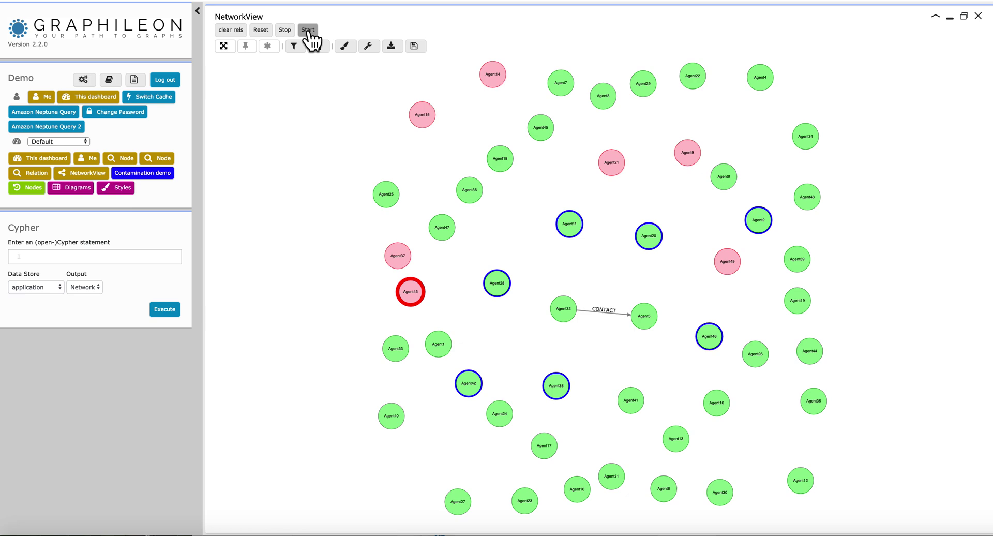
Resume the simulation so CONTAMINATES links spread the infection to unvaccinated agents
click(309, 31)
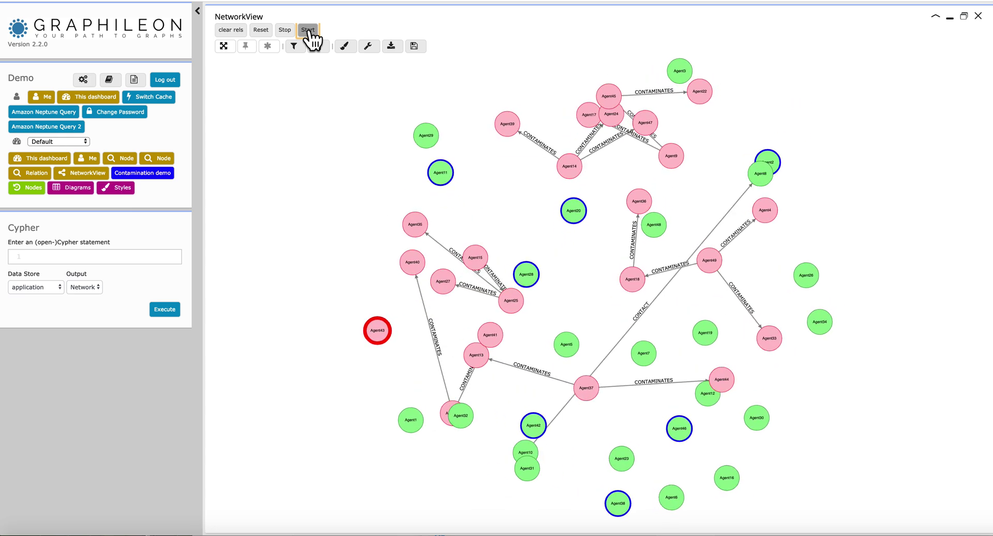
Stop the simulation, drag Graph force Gravity to 0, zoom out, and restart the simulation
click(286, 31)
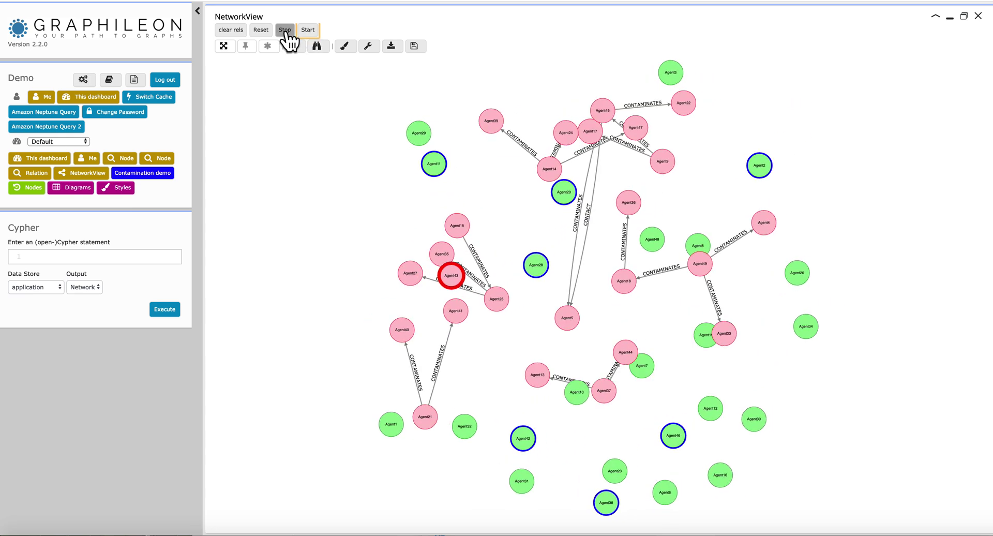
click(368, 47)
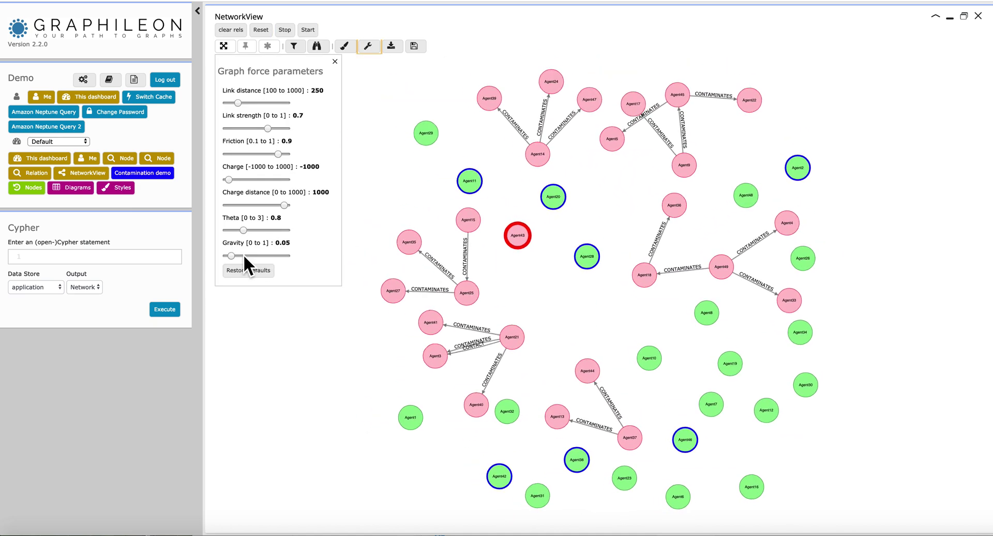
drag(234, 256, 218, 256)
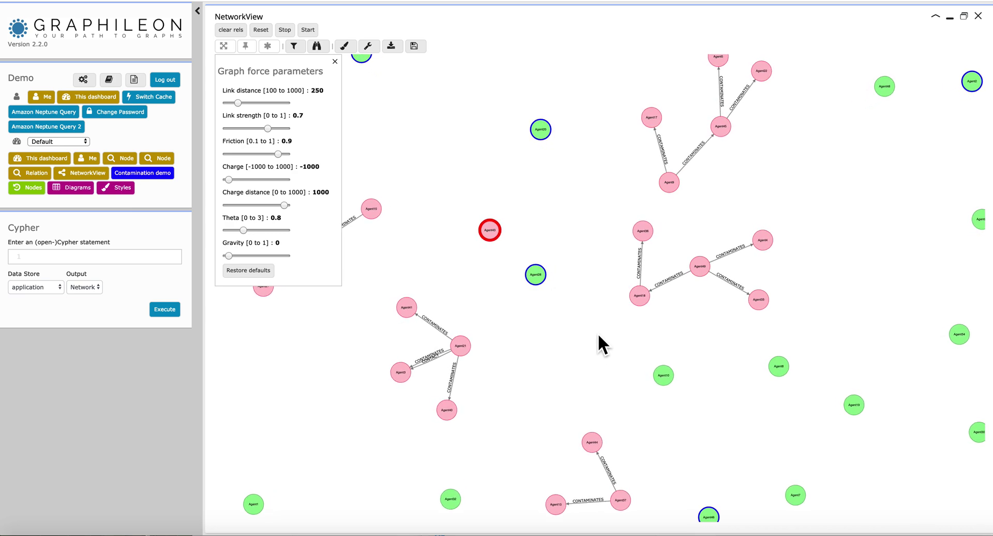
scroll(582, 207, down, 5)
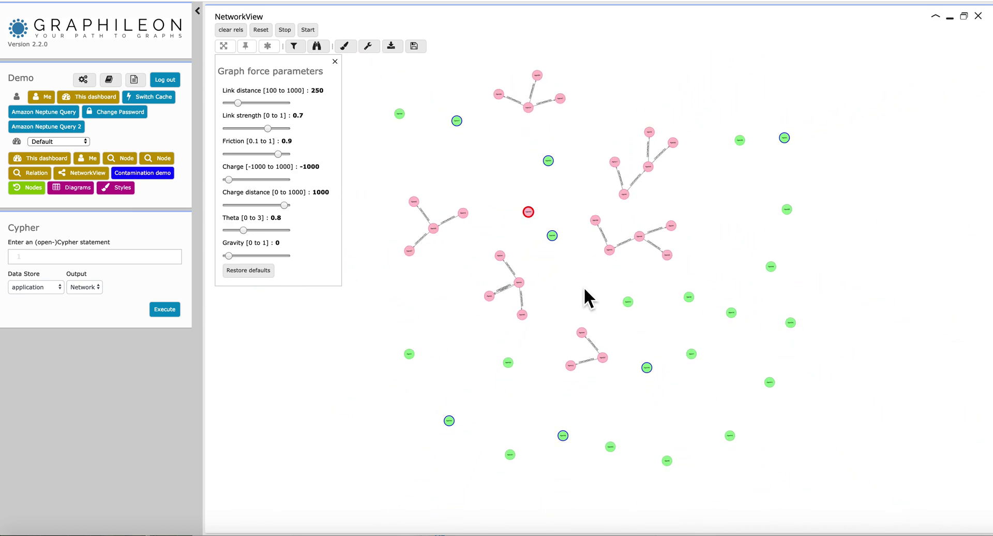
click(316, 33)
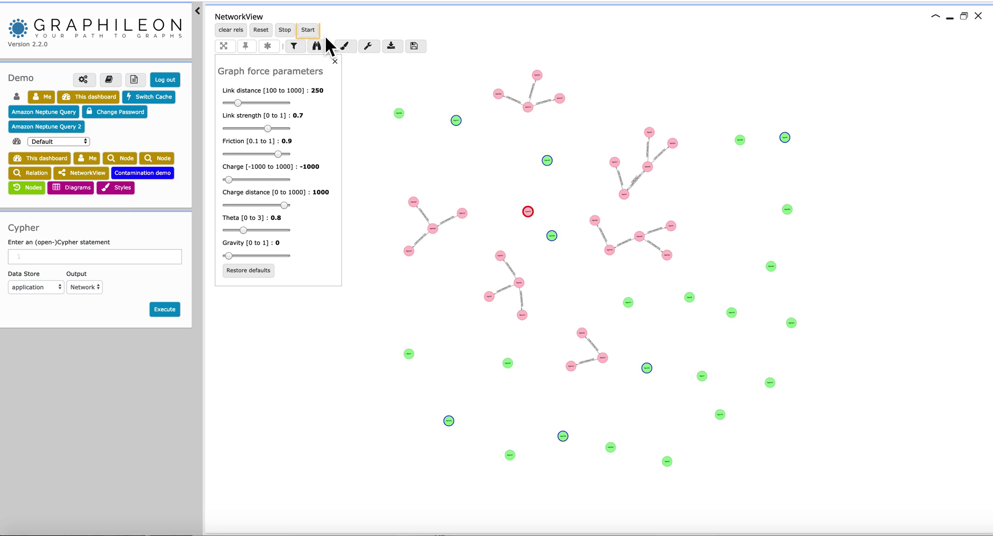
click(337, 62)
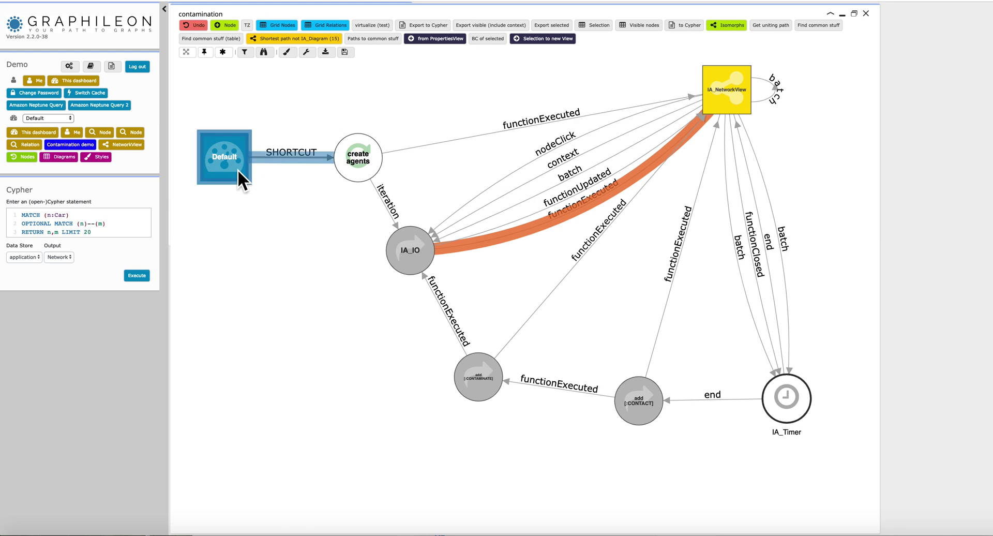
Keep the Default dashboard and inspect the SHORTCUT relation's name and style values
click(73, 120)
click(104, 121)
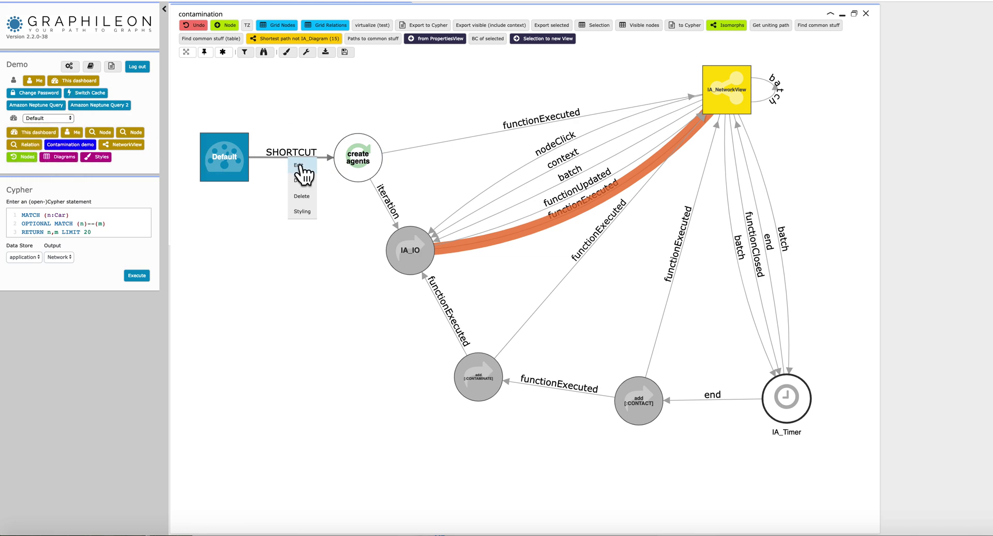
click(305, 158)
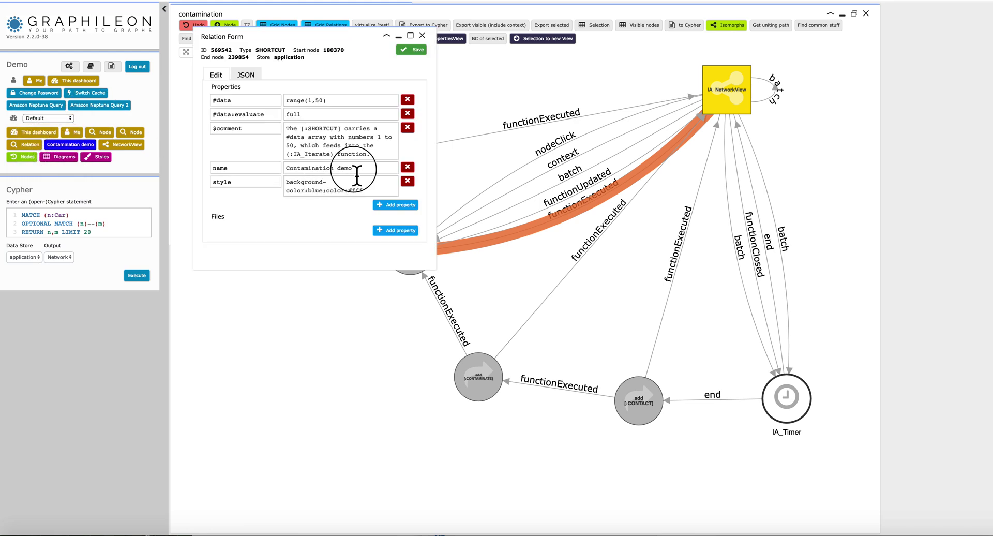
drag(355, 167, 288, 170)
drag(364, 192, 292, 191)
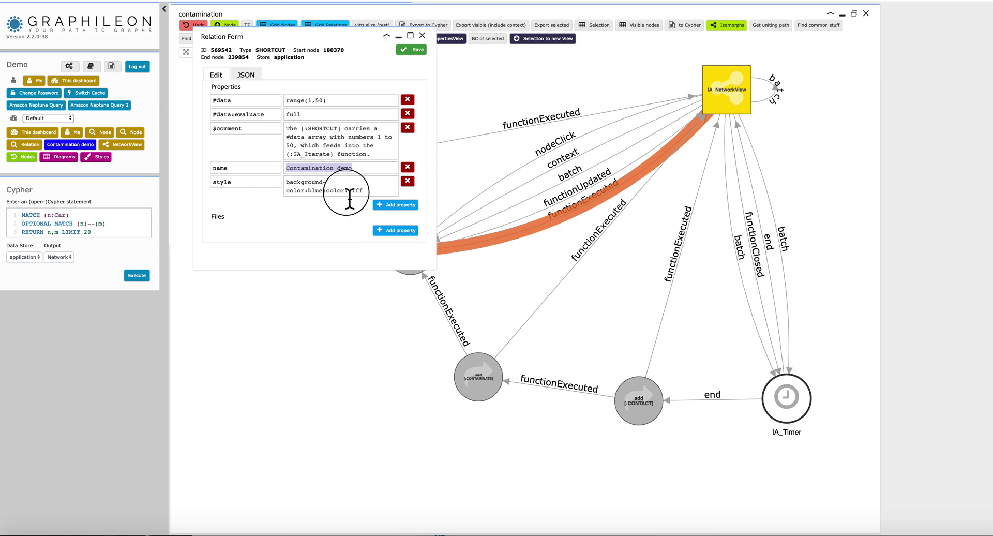
click(422, 35)
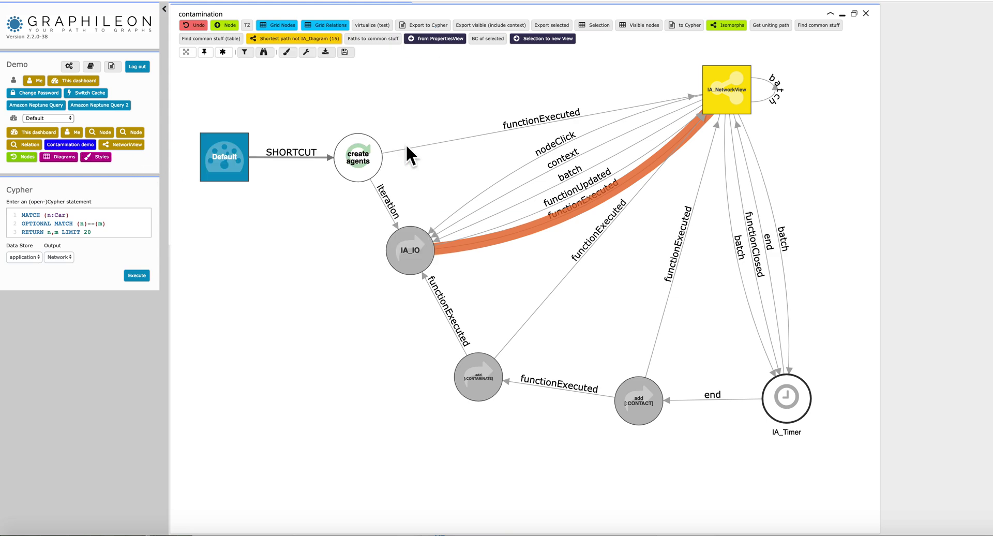
Open and close the create agents node's properties via Edit
right_click(365, 164)
click(381, 176)
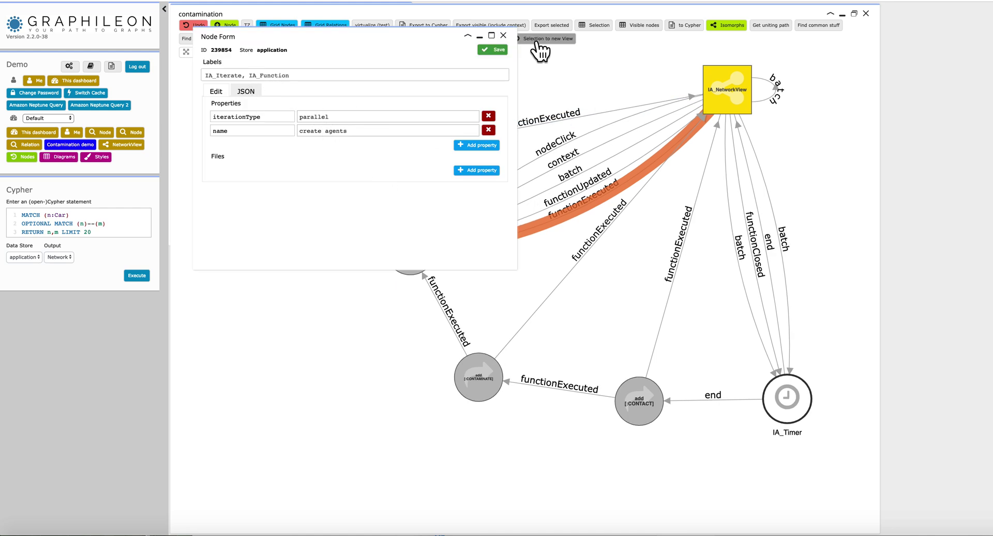
click(504, 36)
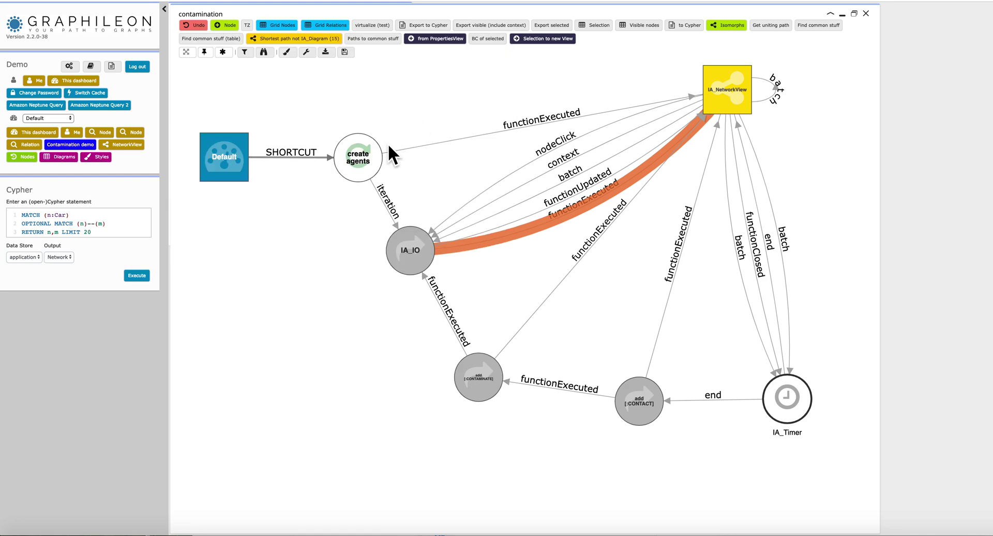
Edit the SHORTCUT relation to inspect its range(1,50) data, then close it
right_click(307, 160)
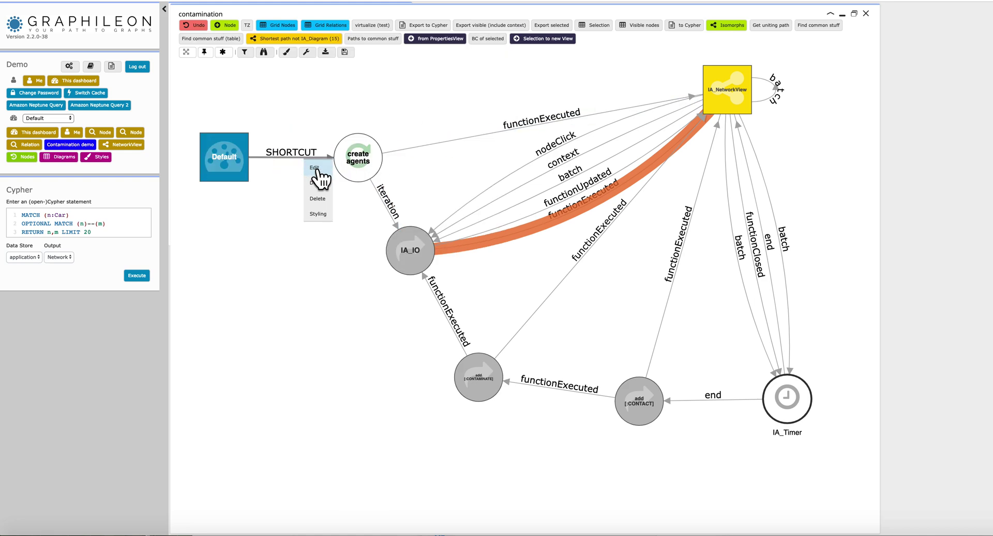
click(317, 167)
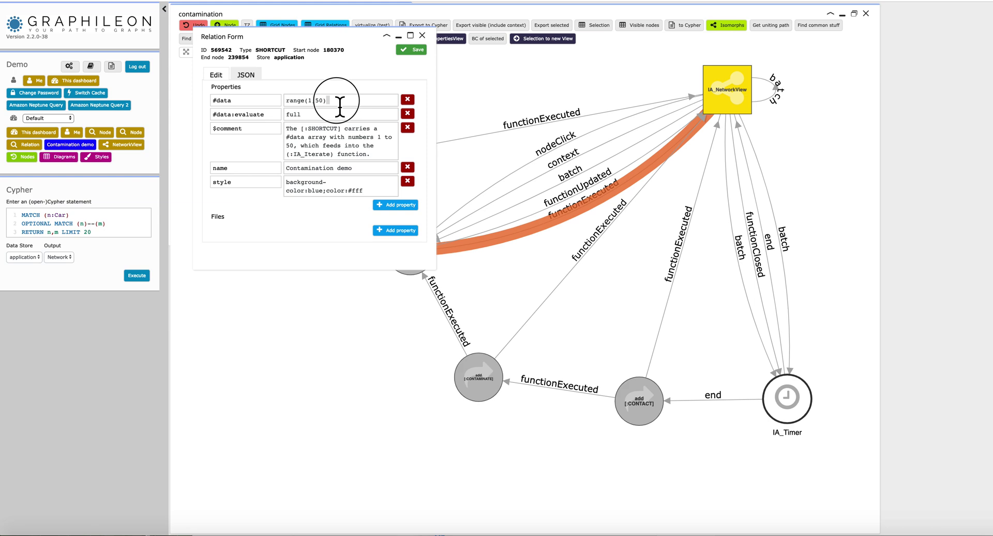
drag(317, 98, 248, 179)
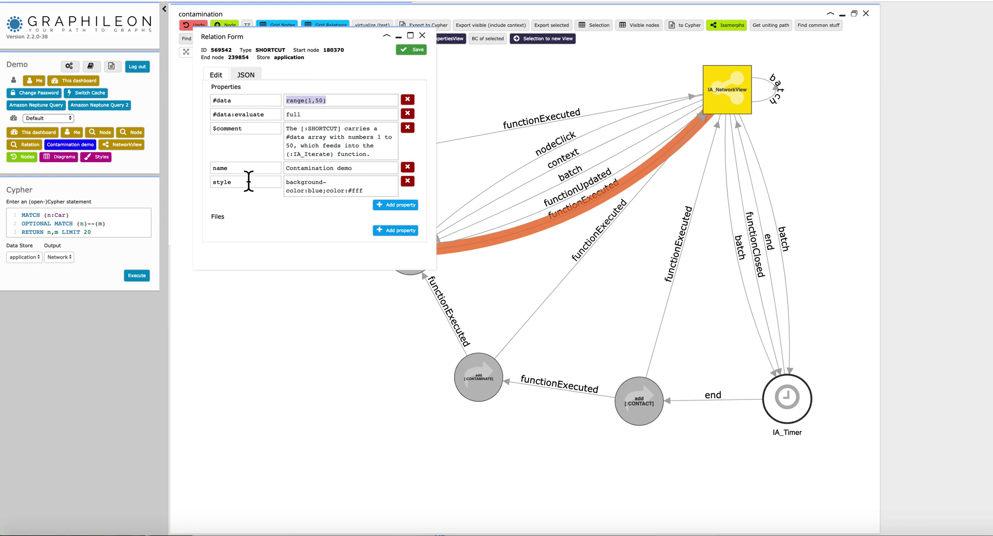
click(423, 36)
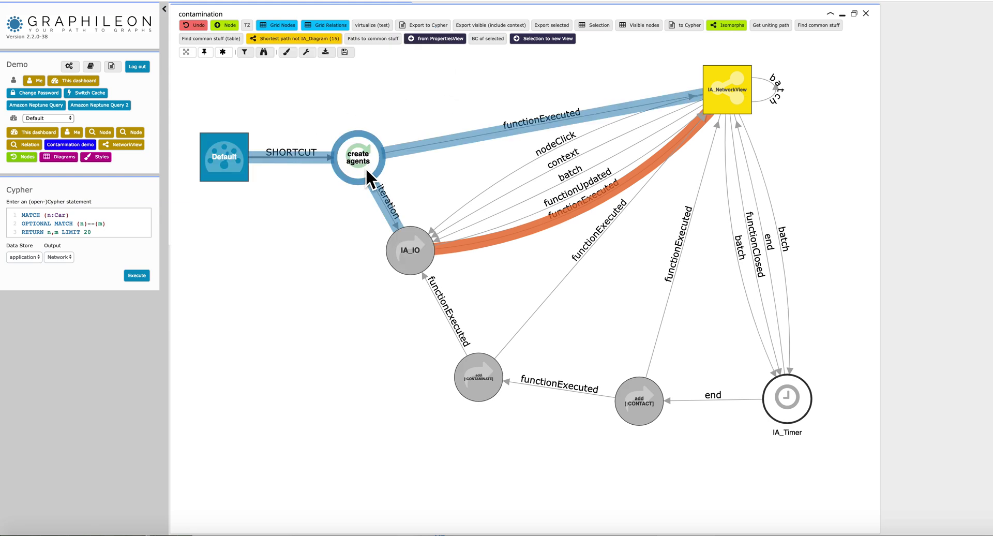
right_click(414, 258)
click(432, 265)
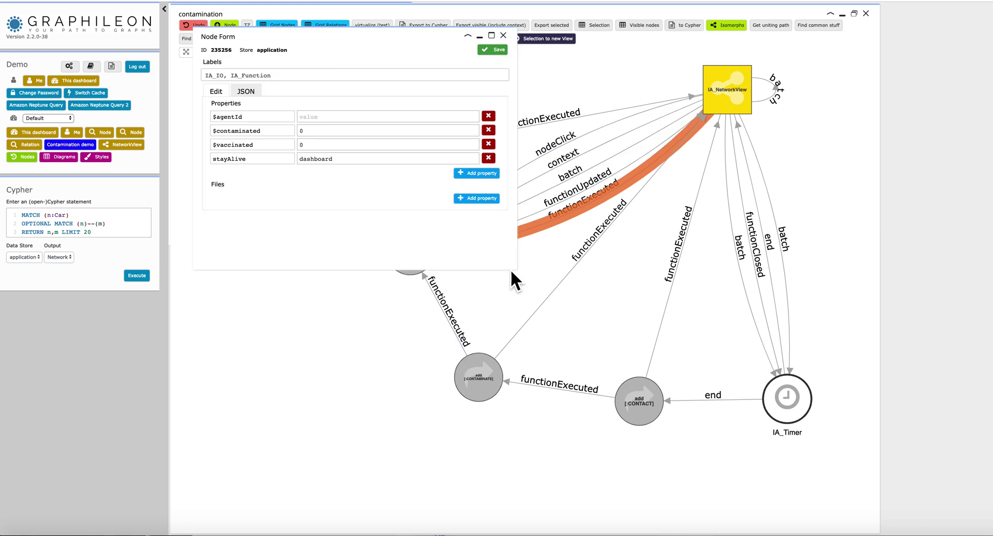
drag(526, 276, 573, 294)
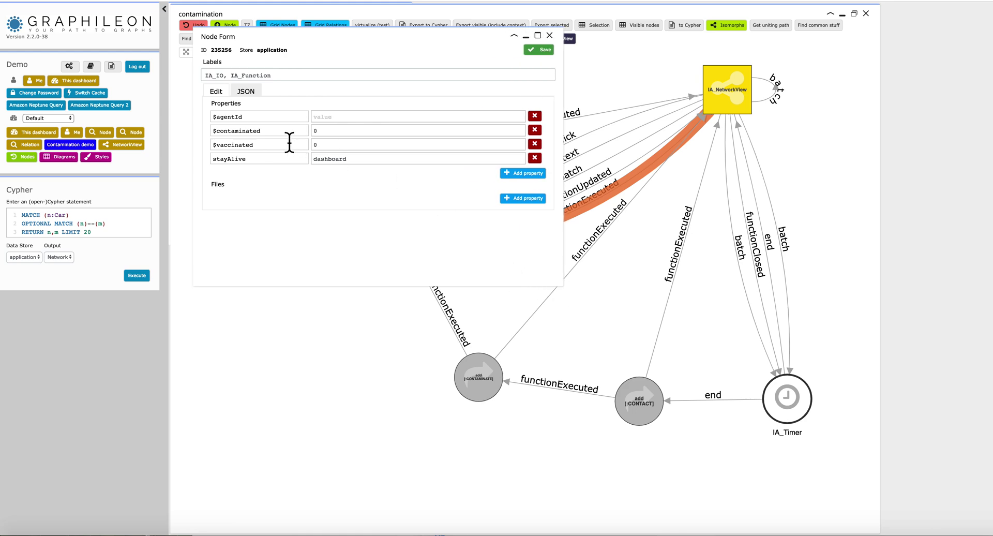
click(550, 35)
right_click(560, 218)
click(568, 226)
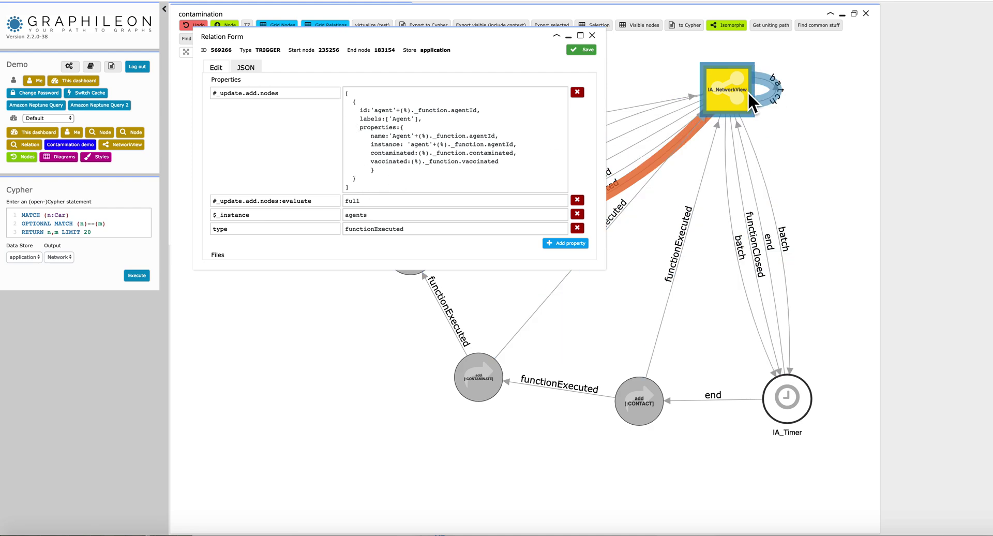
click(730, 97)
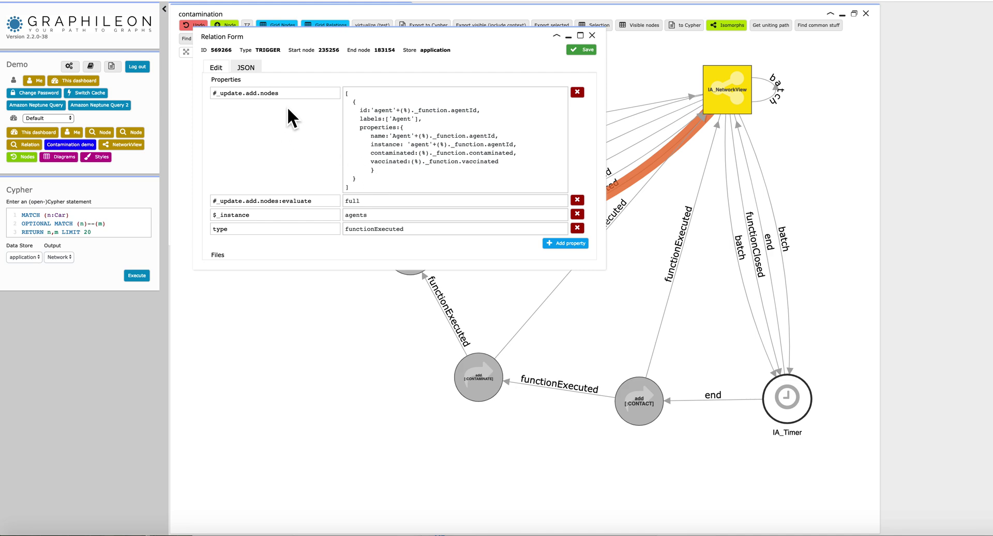
click(593, 35)
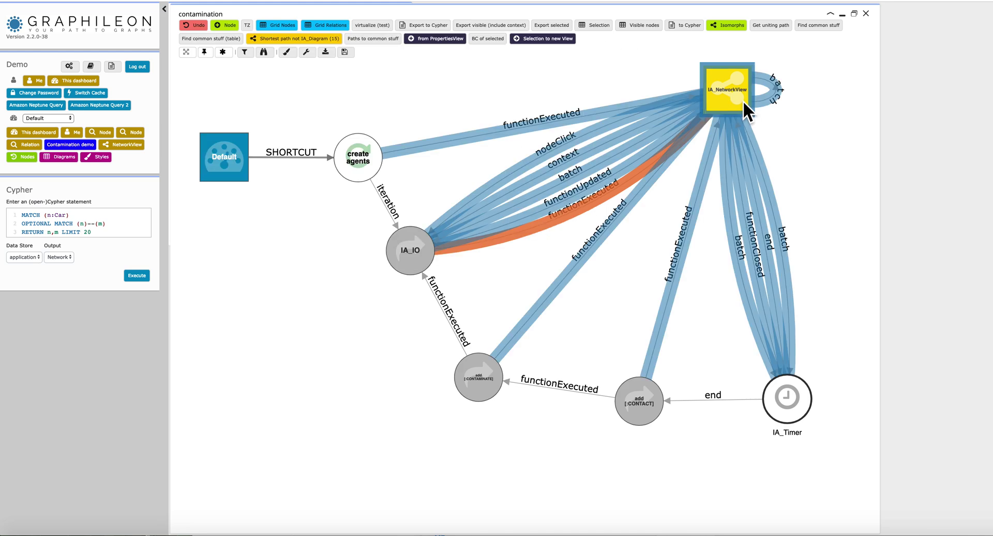
right_click(786, 402)
click(793, 409)
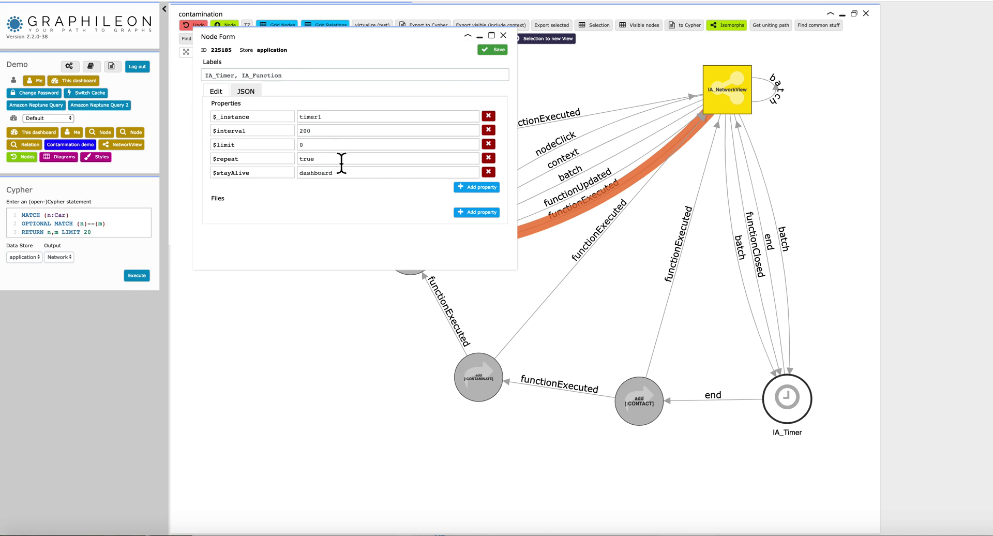
click(503, 35)
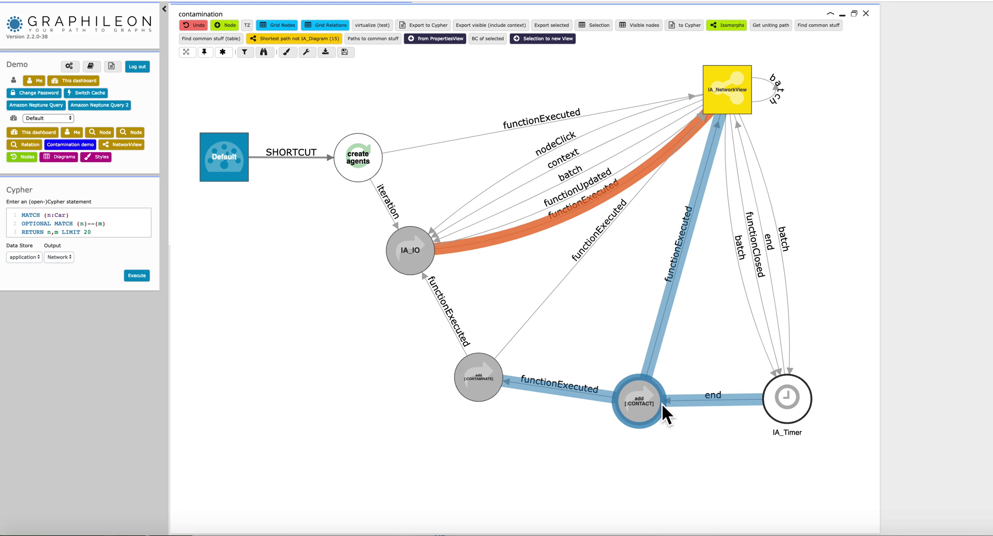
right_click(688, 402)
click(696, 410)
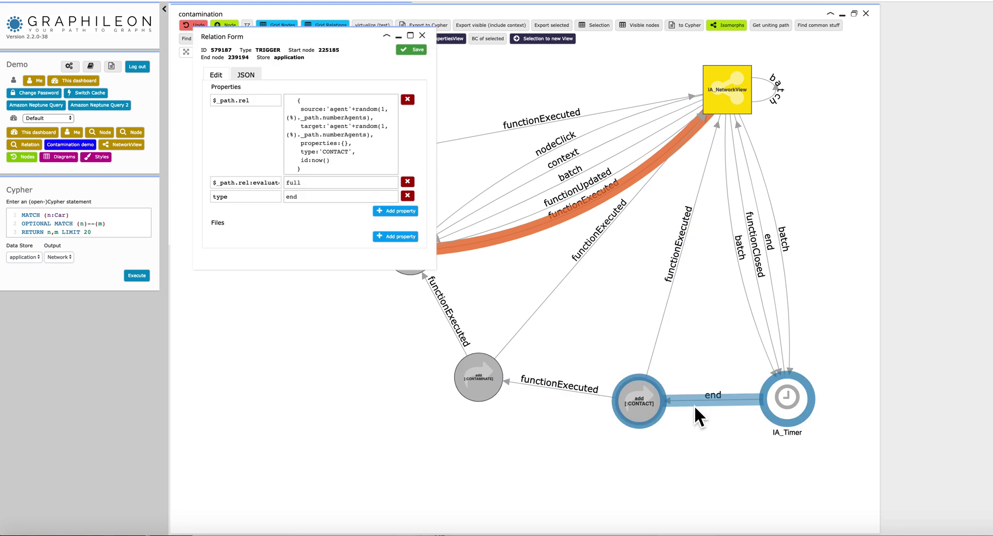
drag(444, 159, 667, 145)
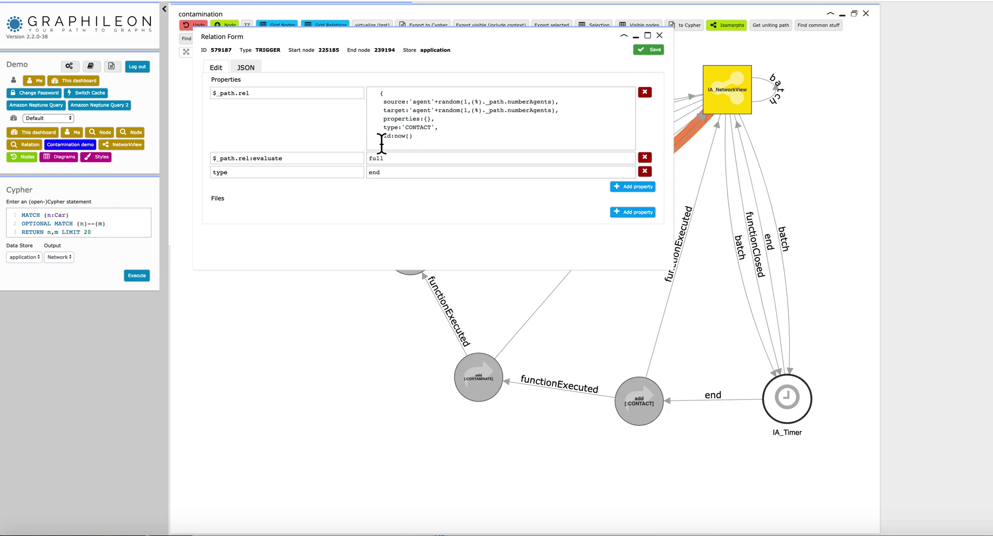
click(672, 59)
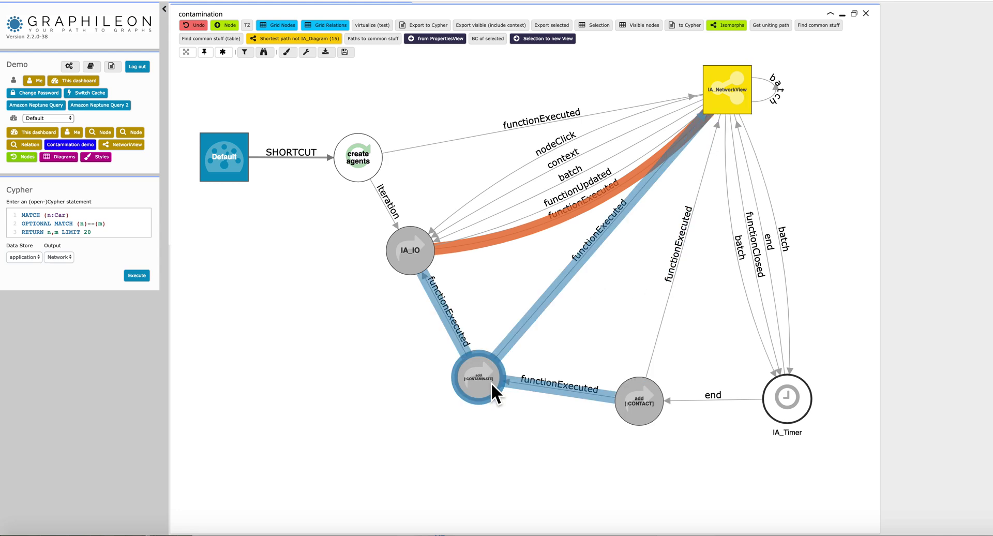
click(531, 387)
click(542, 432)
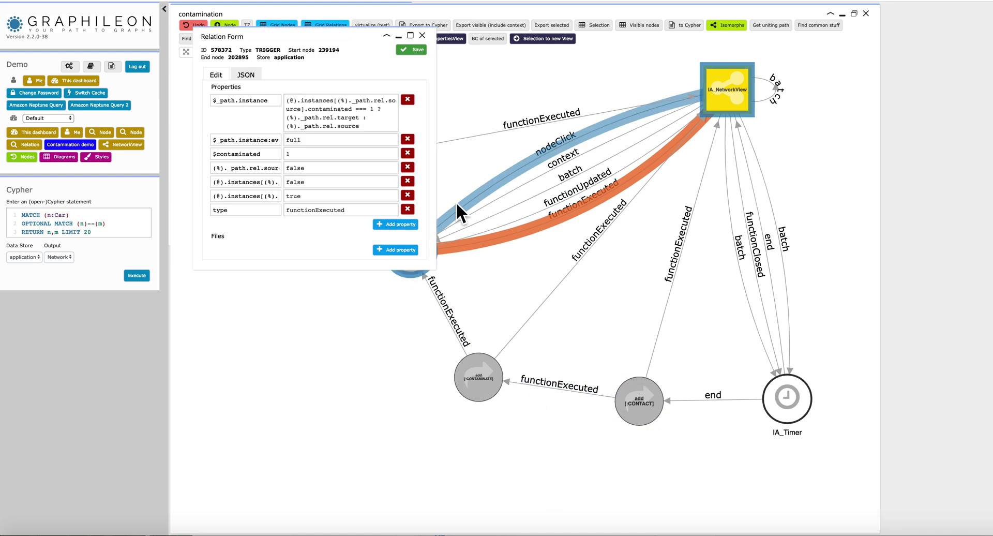
drag(447, 189, 647, 188)
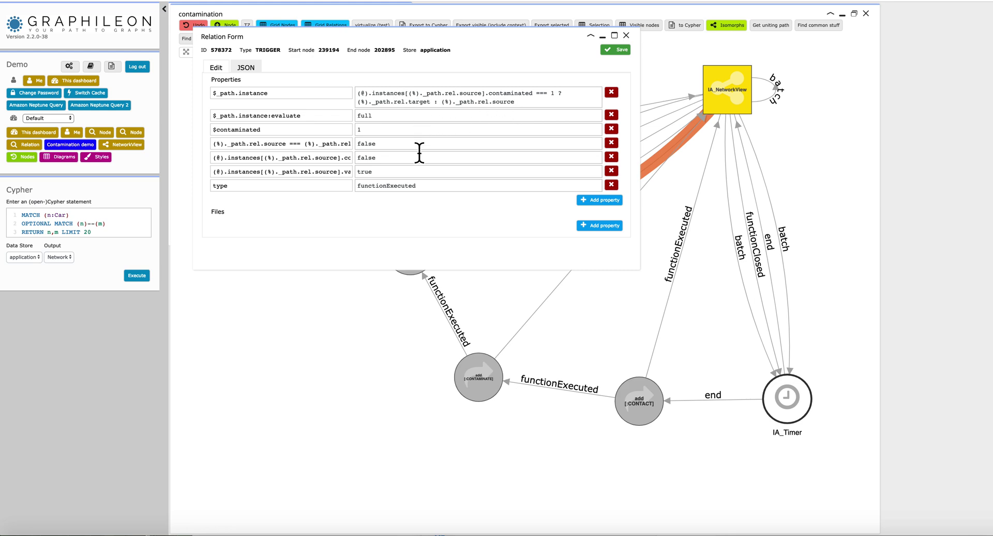
click(627, 36)
click(582, 262)
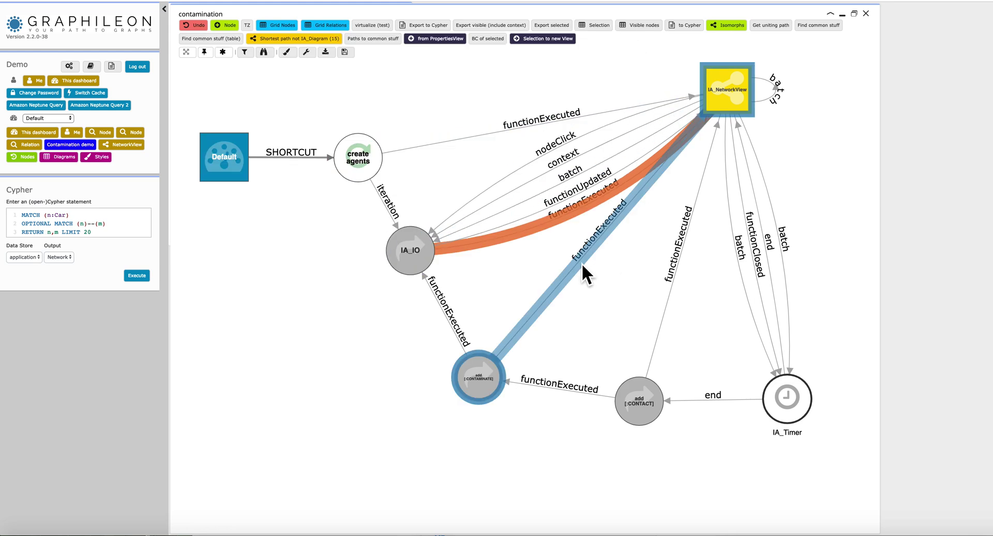
right_click(581, 262)
click(591, 243)
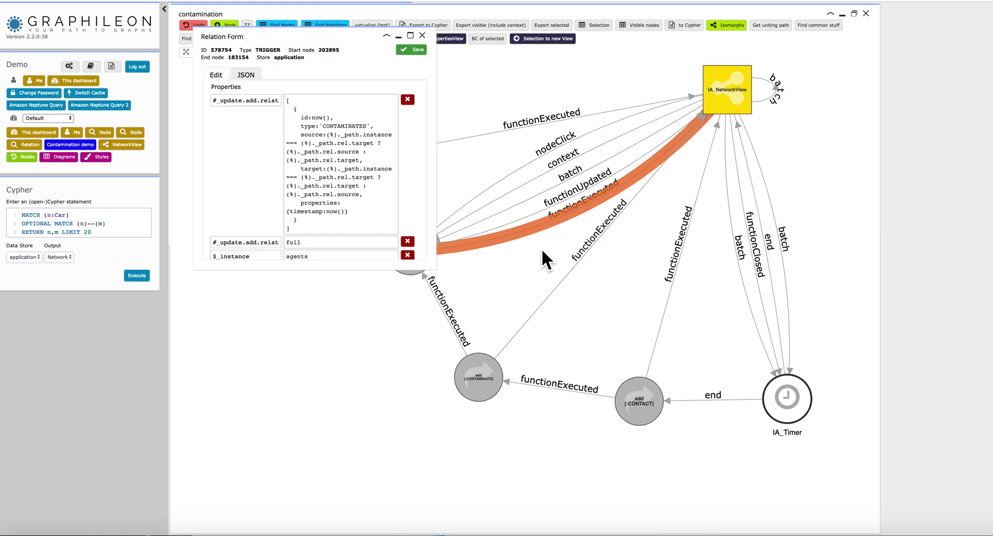
drag(438, 171, 487, 173)
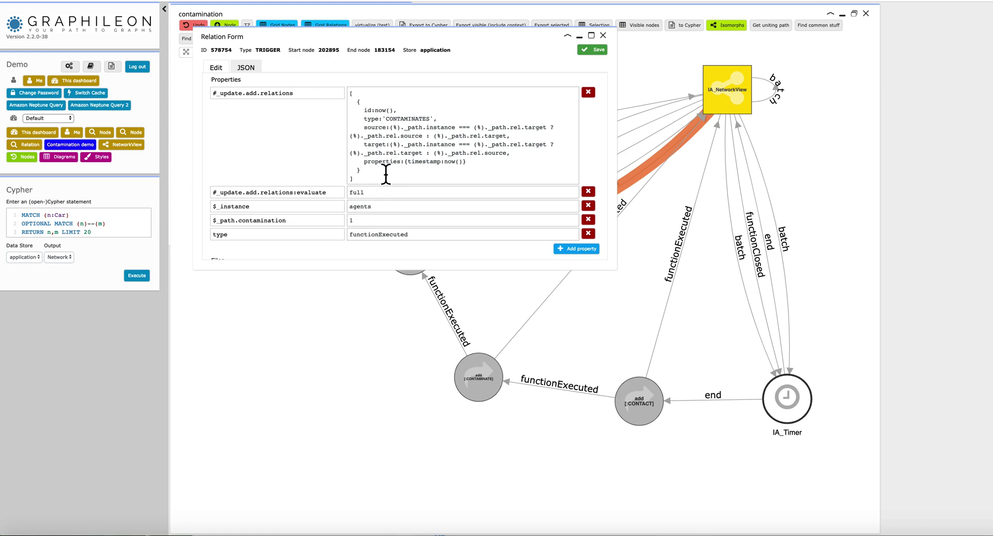
click(604, 35)
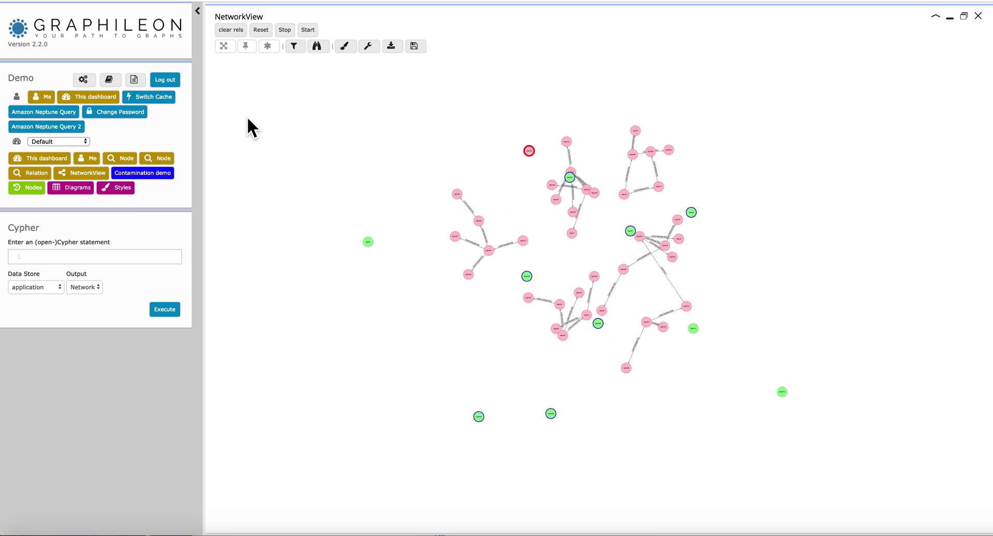
Stop the contamination simulation in the NetworkView with pink clusters and green vaccinated agents
click(285, 31)
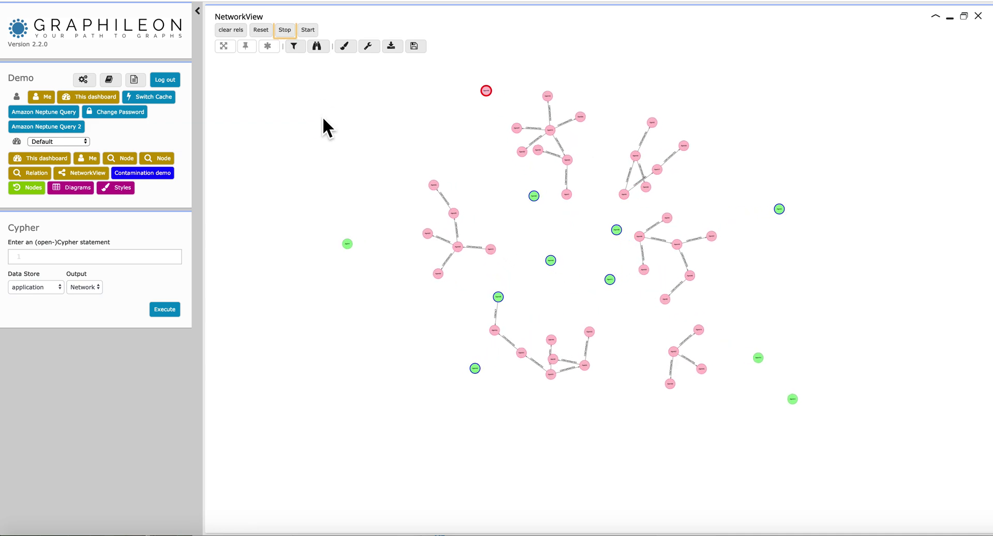